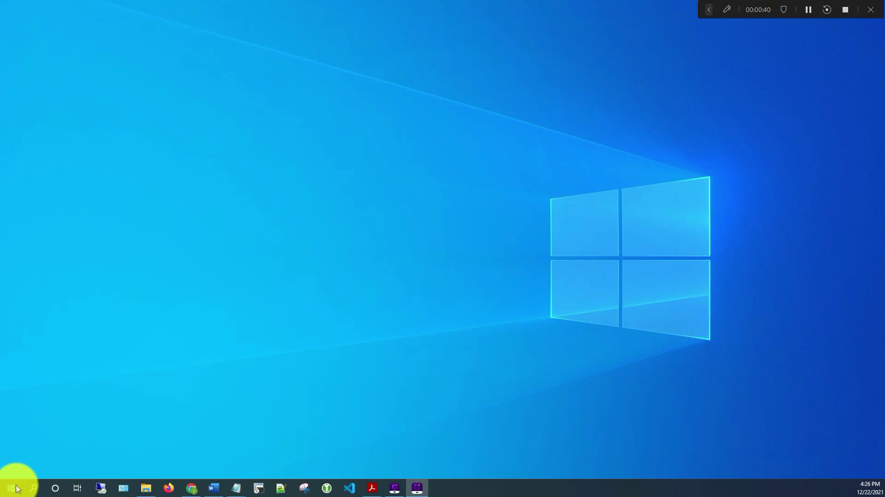
Step: Open Settings from the Start menu and go to the Devices page (Bluetooth & other devices)
click(14, 491)
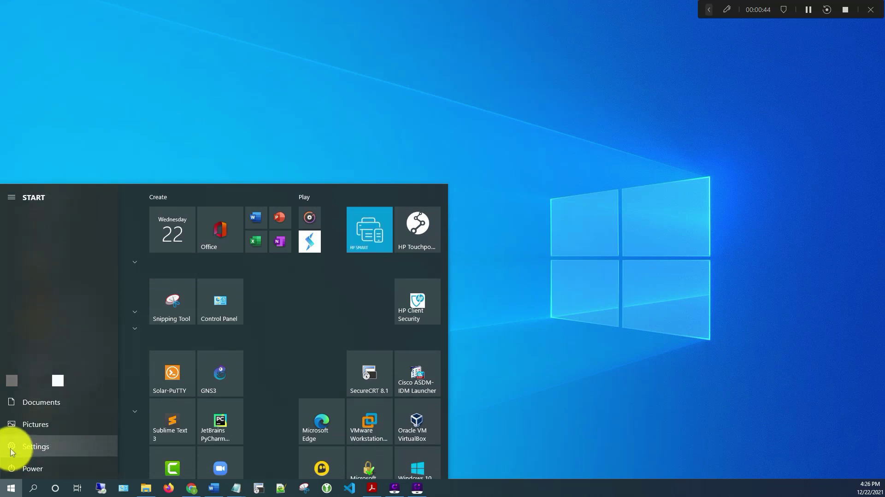
click(13, 456)
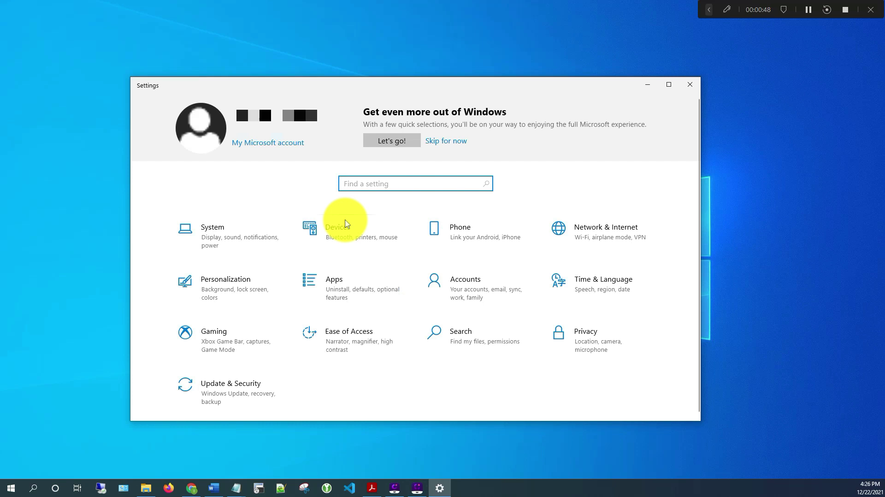
click(336, 231)
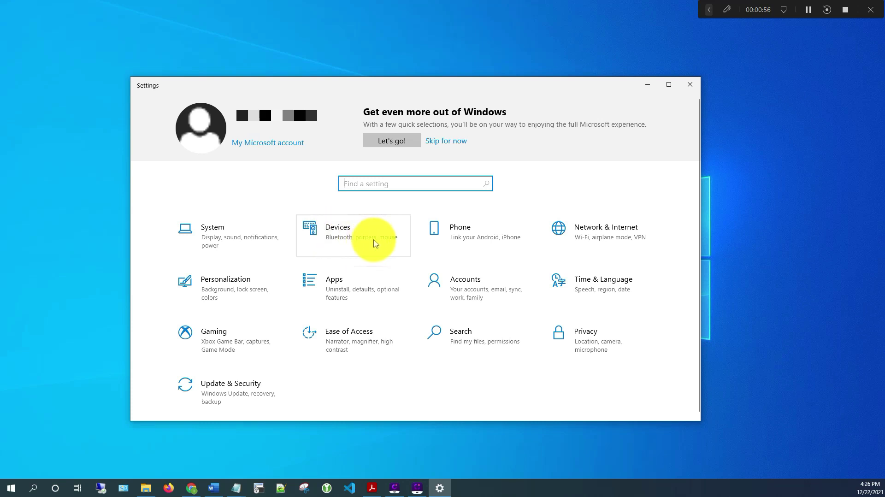
click(331, 236)
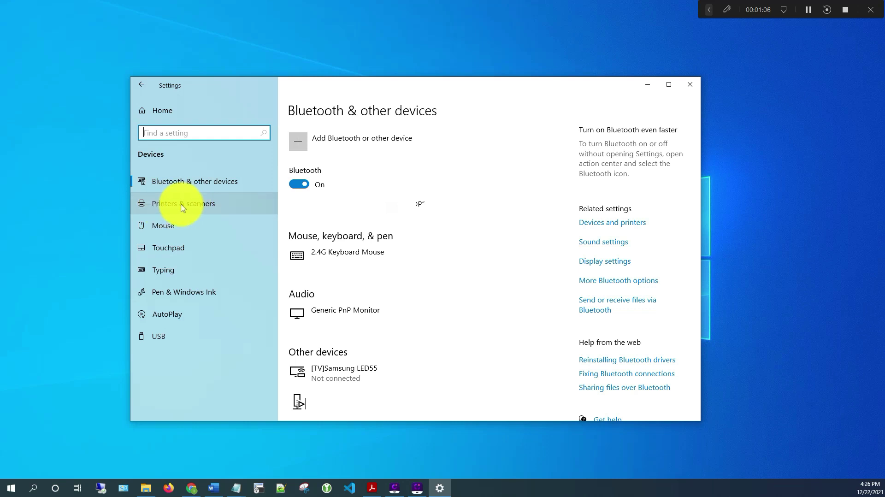
Step: On Printers & scanners, search for printers to add and dismiss the pop-up dialog
click(165, 205)
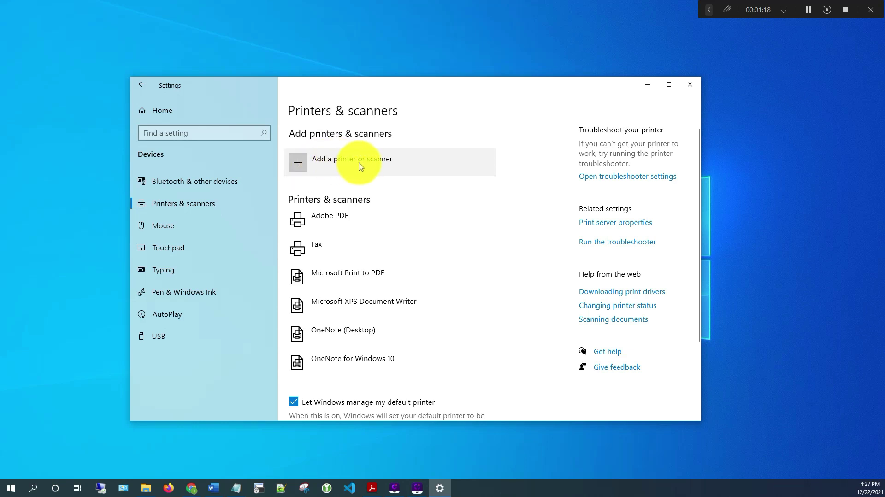
click(326, 164)
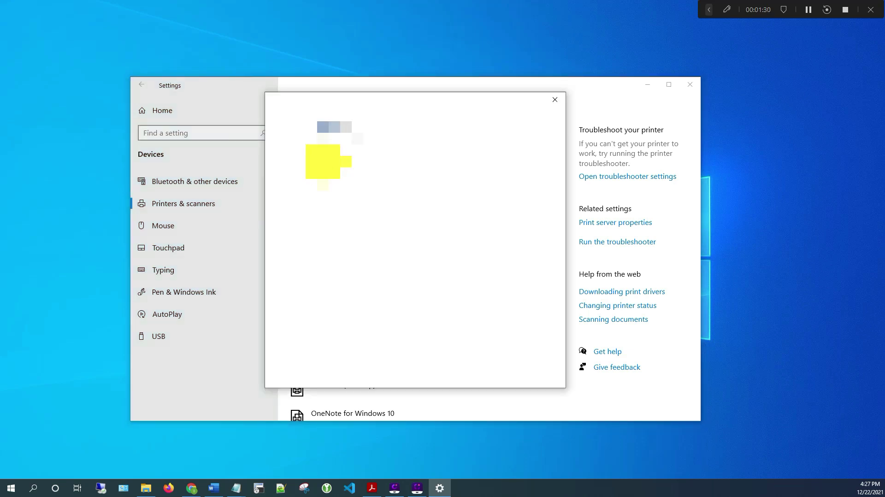
click(555, 99)
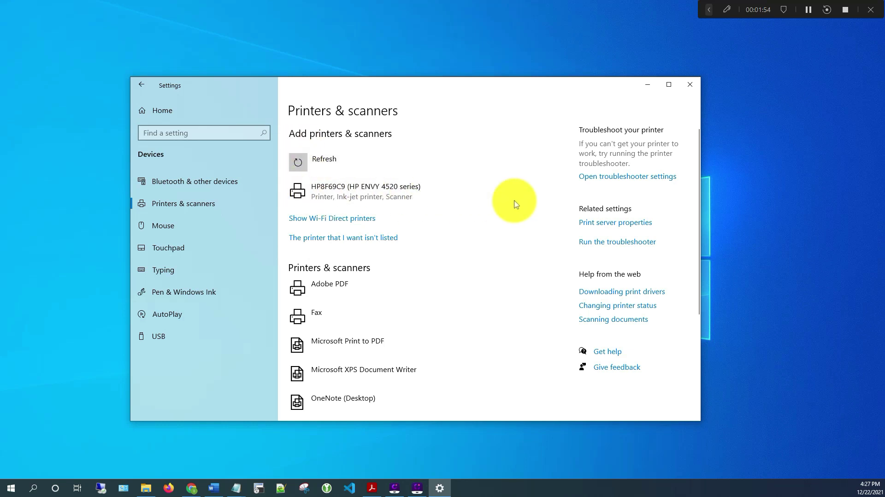
Step: Select the found HP ENVY 4520 series printer and add it as a device
click(455, 192)
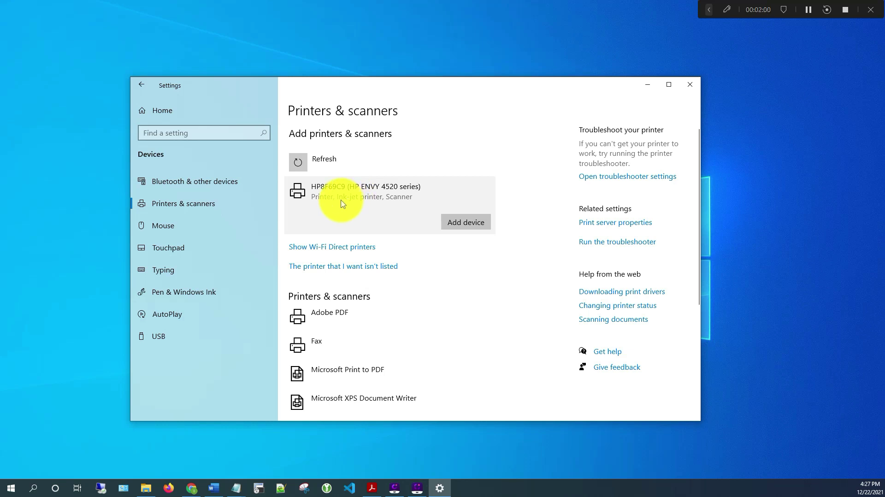
click(466, 226)
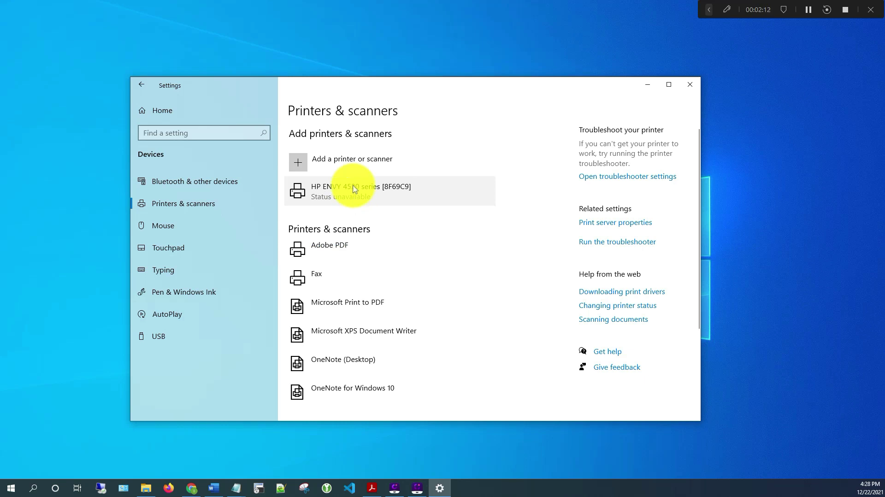
click(324, 188)
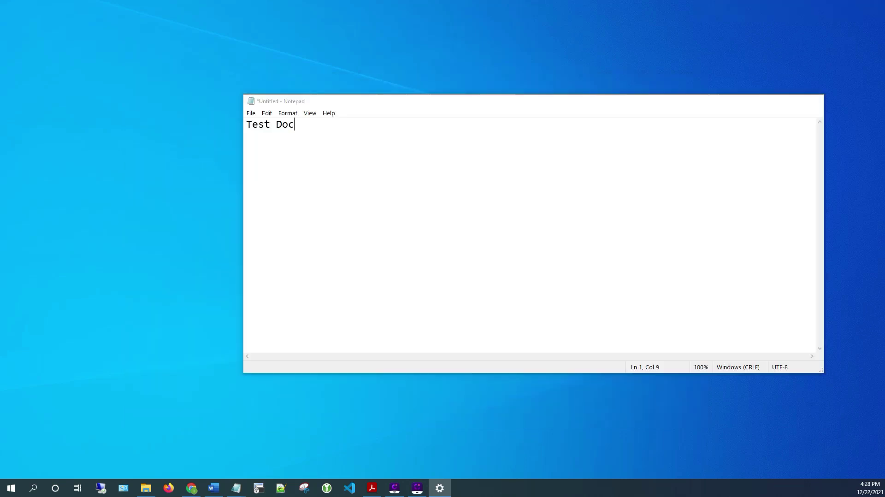
Step: Bring the Test Doc note in Notepad forward and open its Print dialog
click(236, 488)
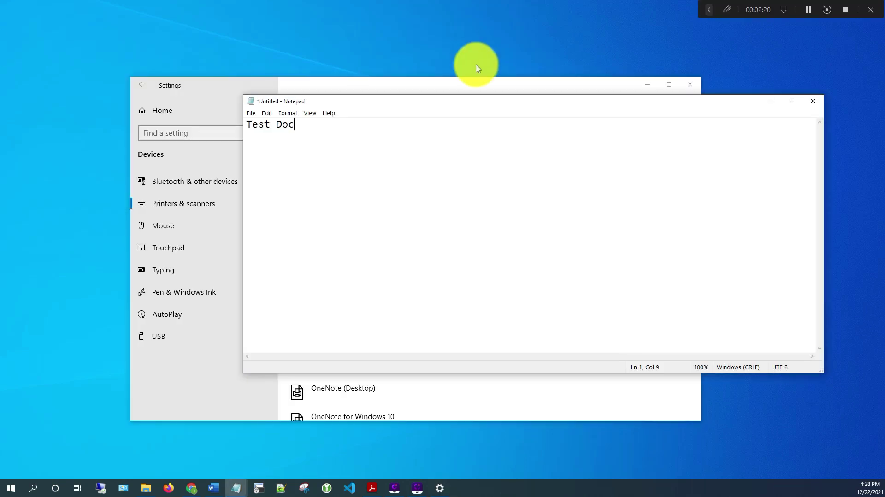
drag(365, 105, 380, 46)
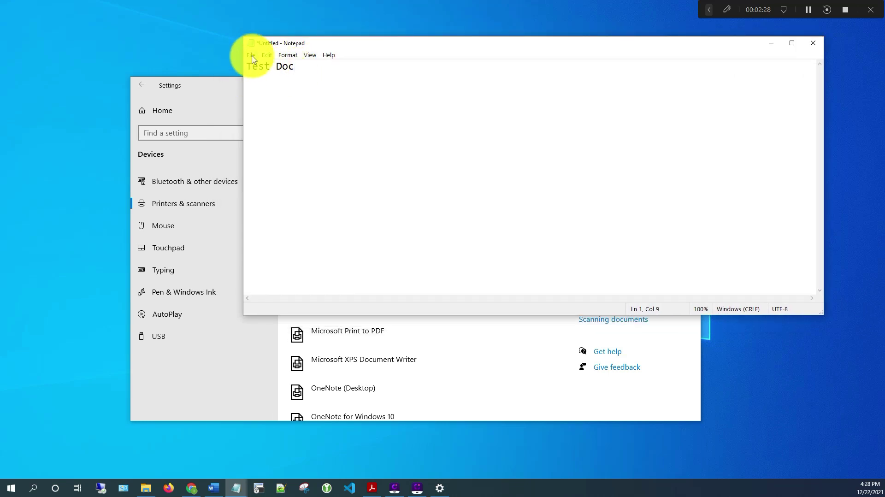
click(252, 57)
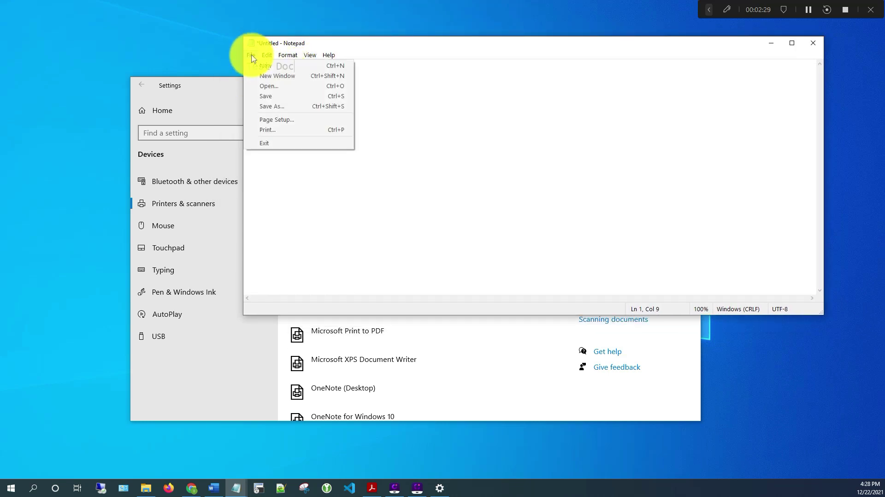
click(271, 132)
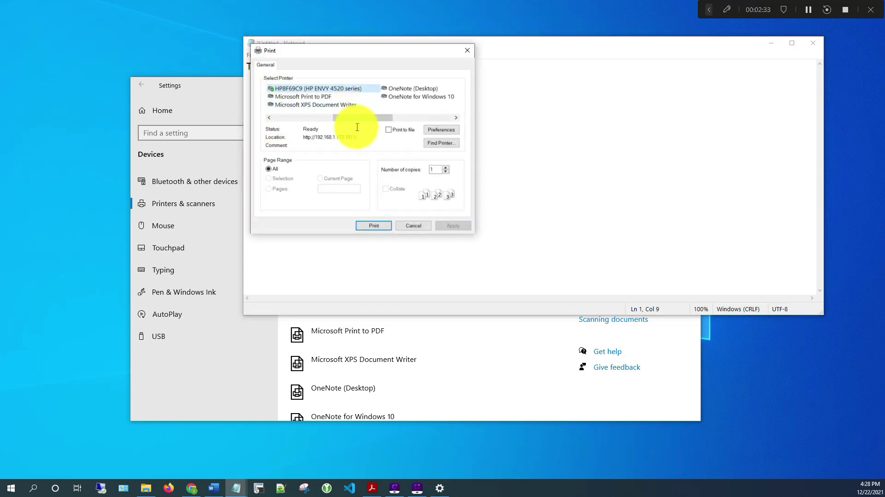
Step: Print the note to HP8F69C9 (HP ENVY 4520 series)
drag(324, 123, 358, 122)
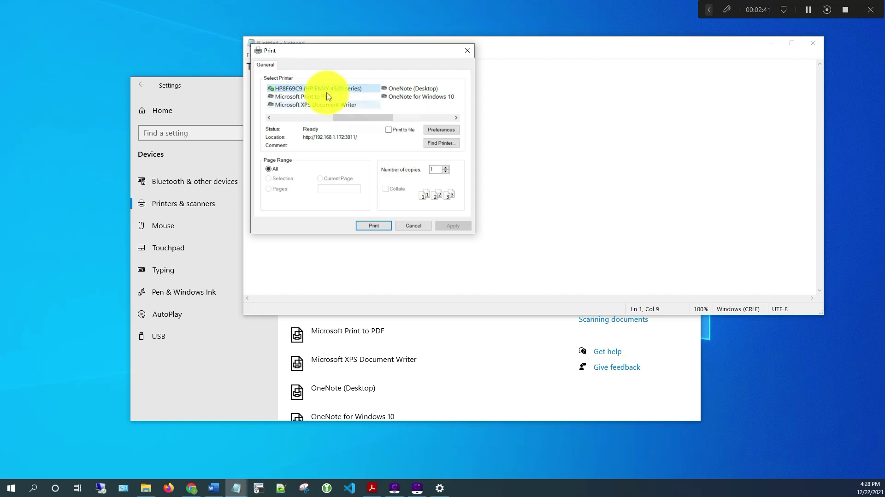
click(305, 89)
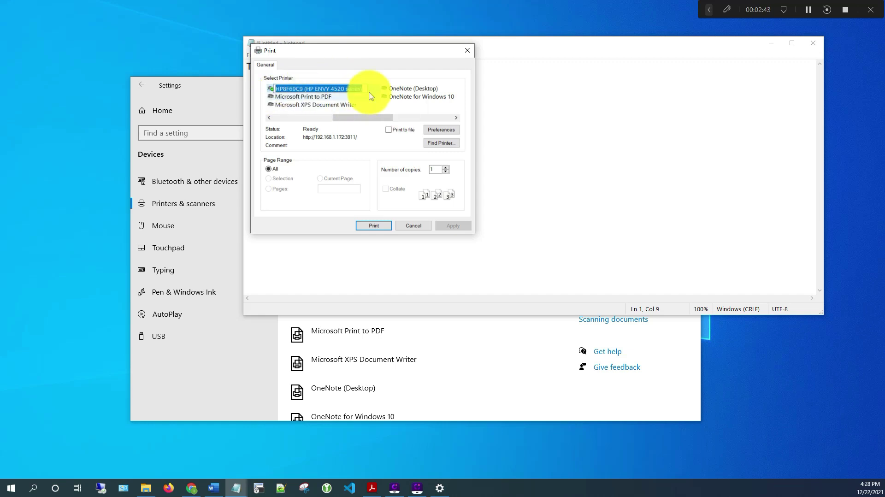
click(372, 90)
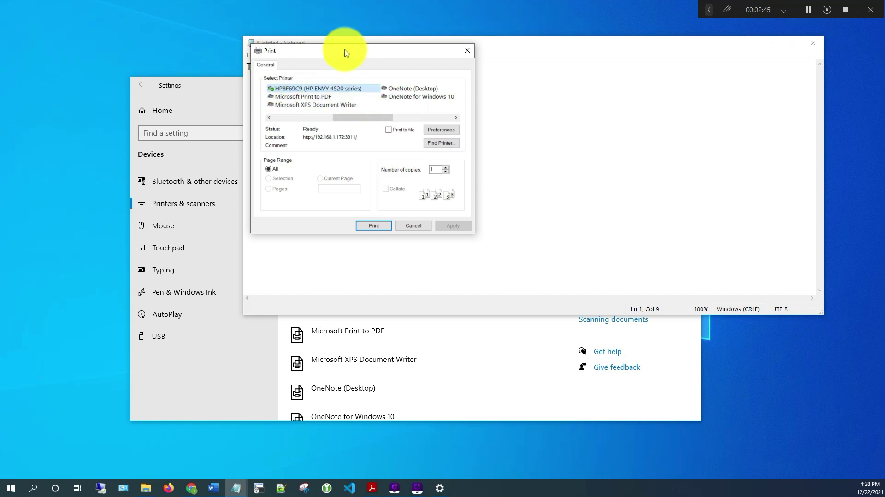
click(380, 228)
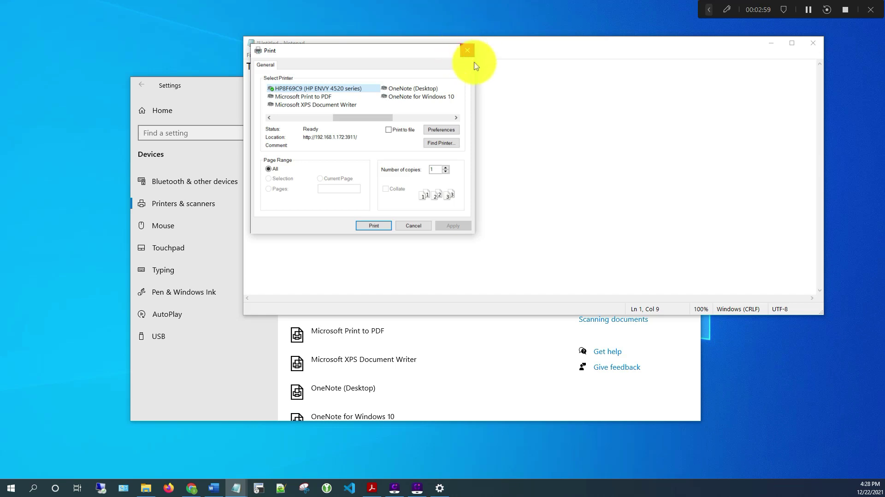
Step: Close the Print dialog, minimize Notepad, and select the HP ENVY printer in Printers & scanners
click(469, 51)
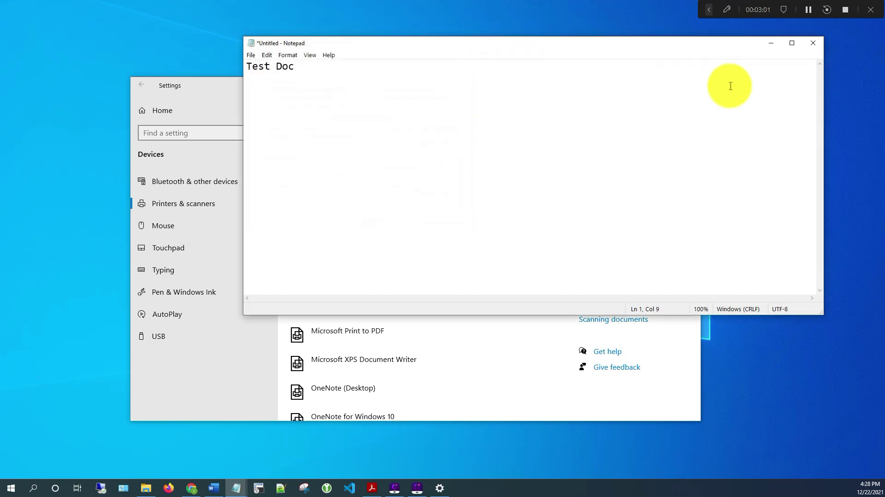
click(771, 45)
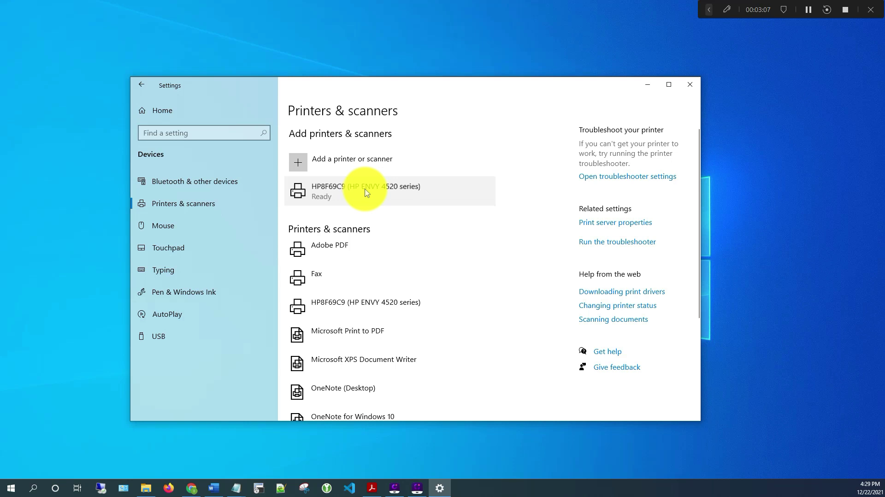
click(426, 305)
scroll(353, 335, down, 3)
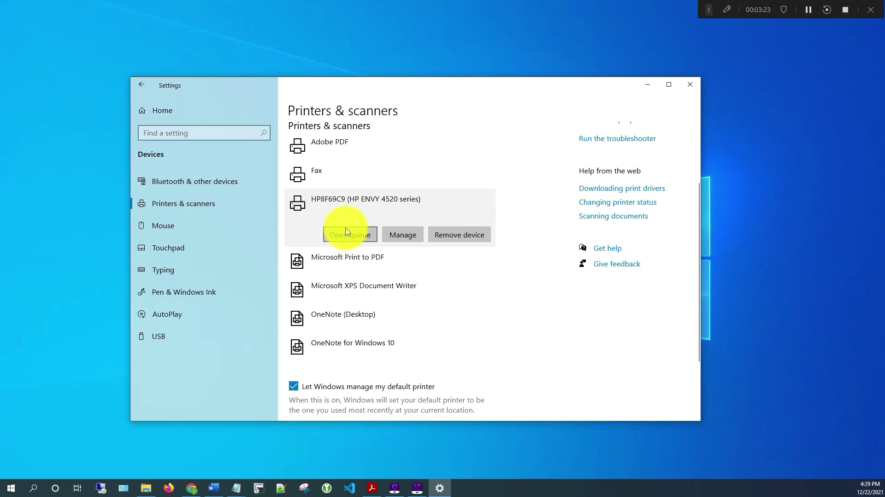
Step: Open the HP ENVY 4520 series print queue, confirm it is empty, and close it
click(337, 237)
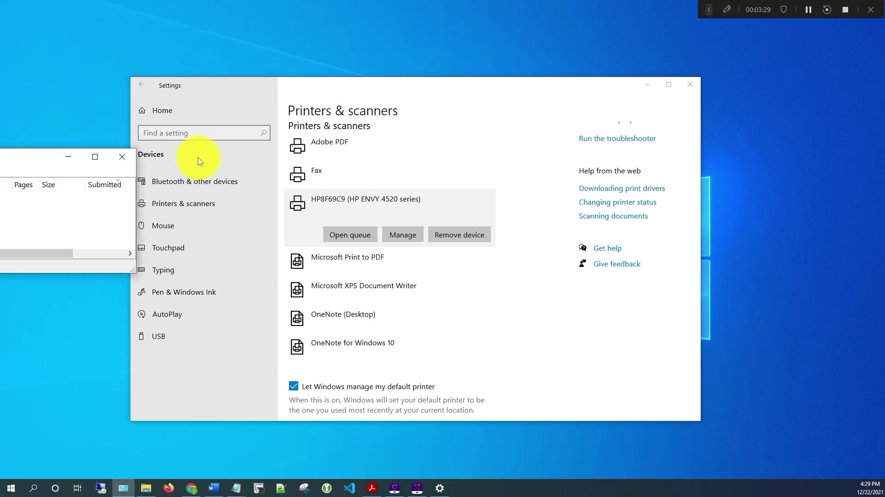
drag(197, 158, 548, 215)
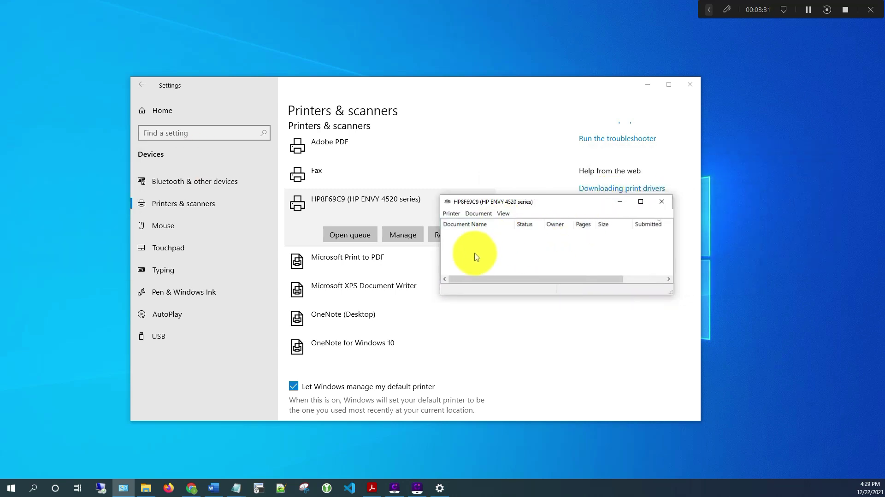
mouse_move(463, 280)
mouse_down()
mouse_move(524, 283)
mouse_move(455, 283)
mouse_up()
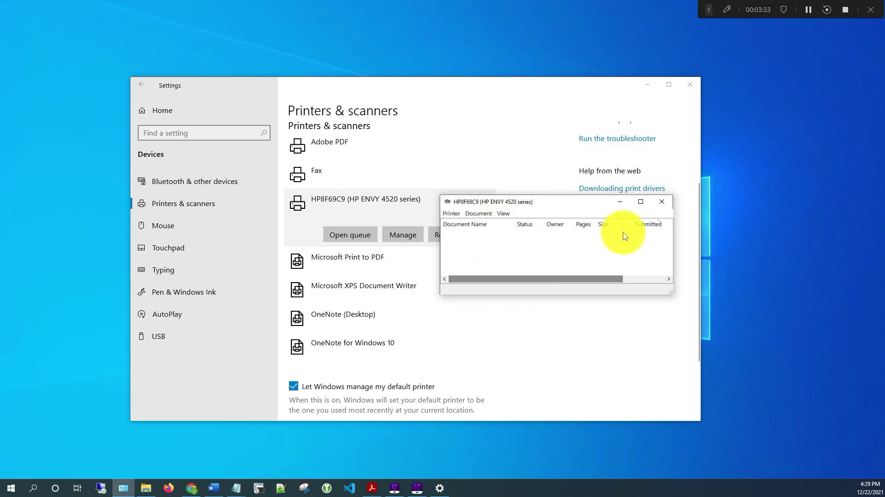
click(662, 202)
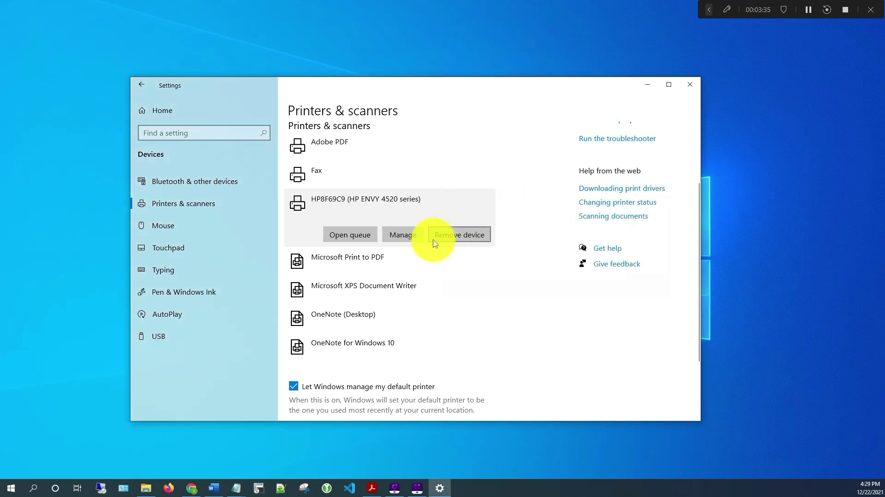
Step: Remove the HP ENVY 4520 series printer, confirming with Yes
click(457, 236)
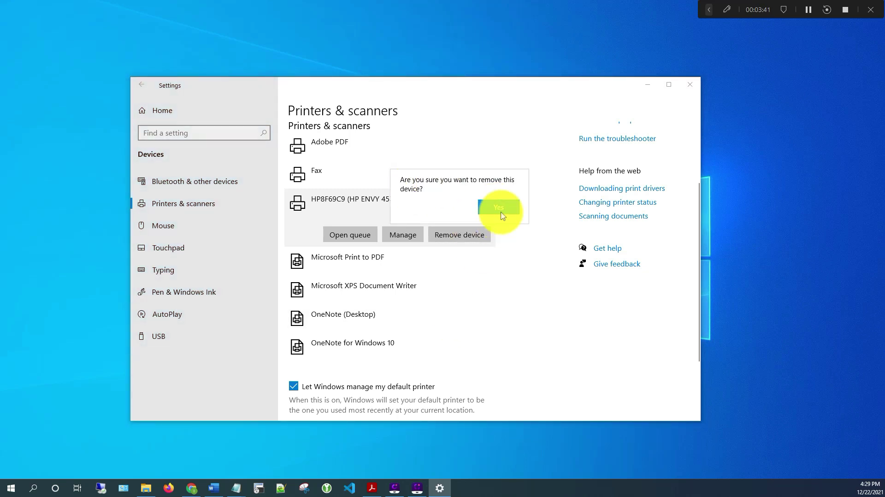
click(499, 207)
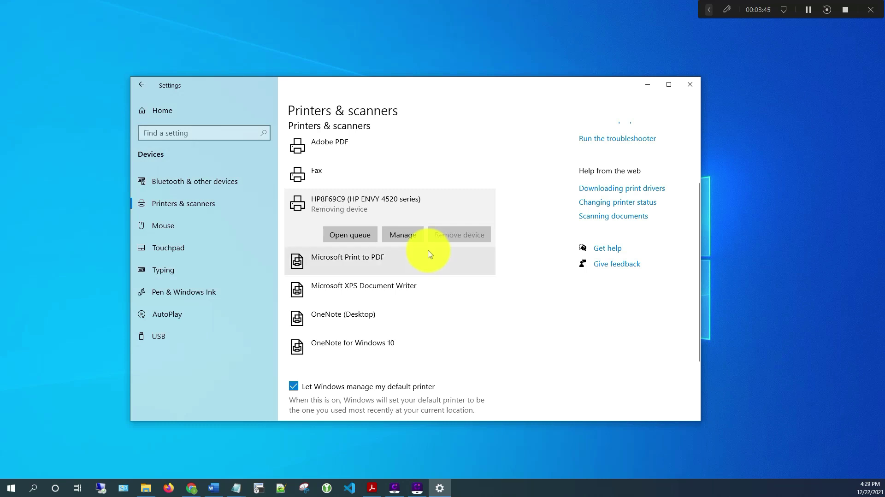
scroll(356, 228, up, 2)
scroll(361, 223, down, 2)
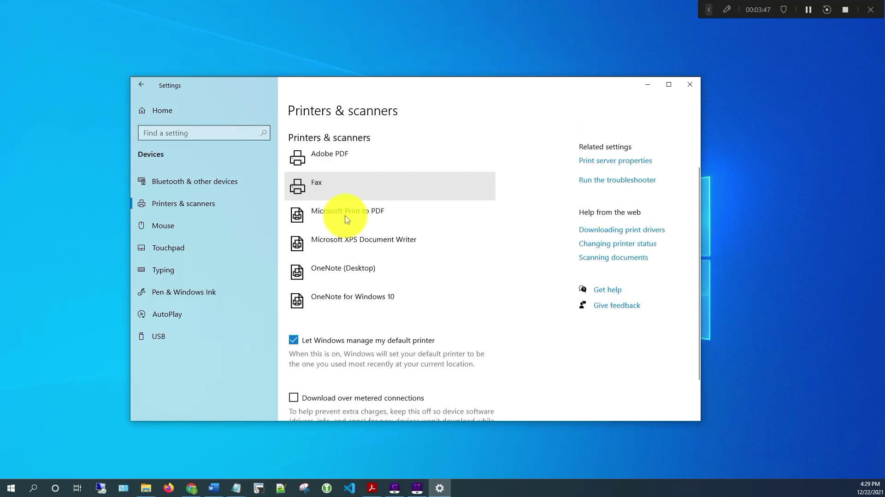
scroll(346, 230, up, 2)
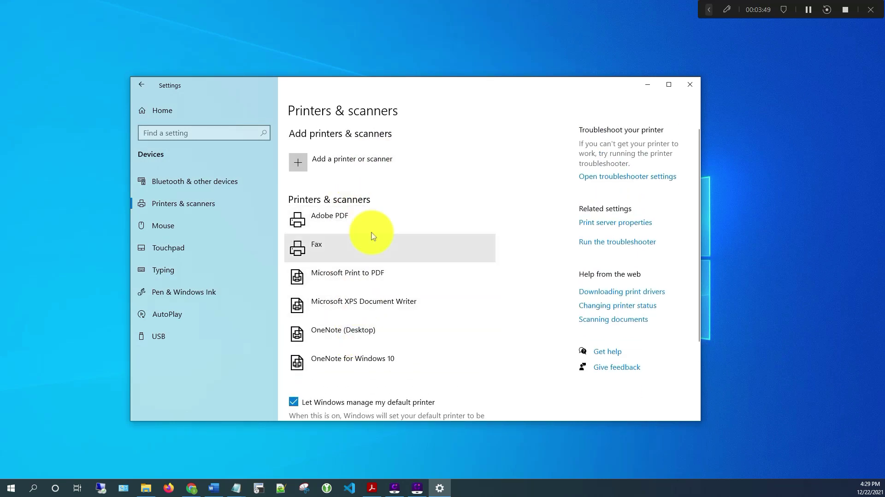